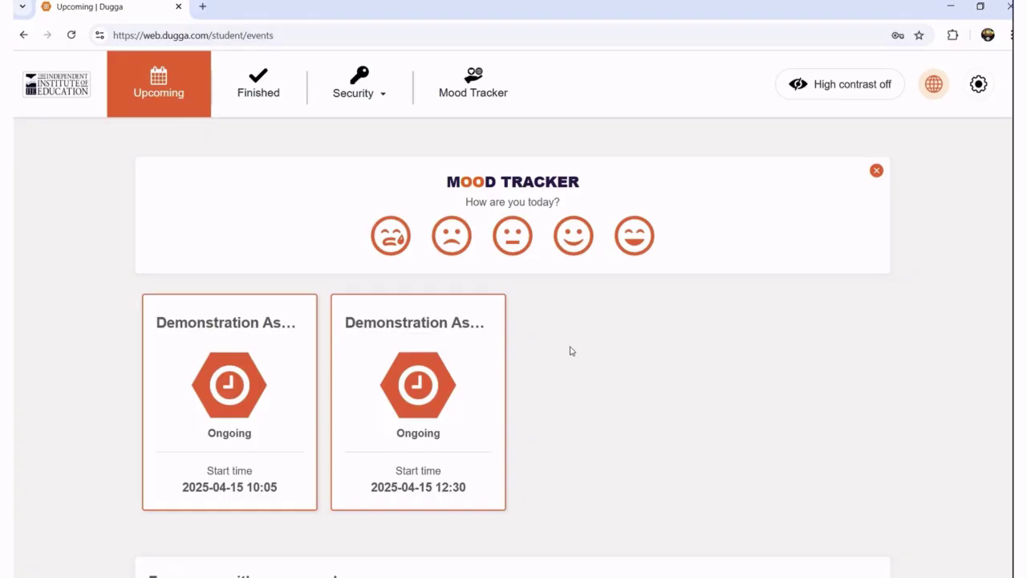
# Open the 12:30 Demonstration Assessment 2 and launch The Invigilator PC for it from the browser
pyautogui.click(449, 393)
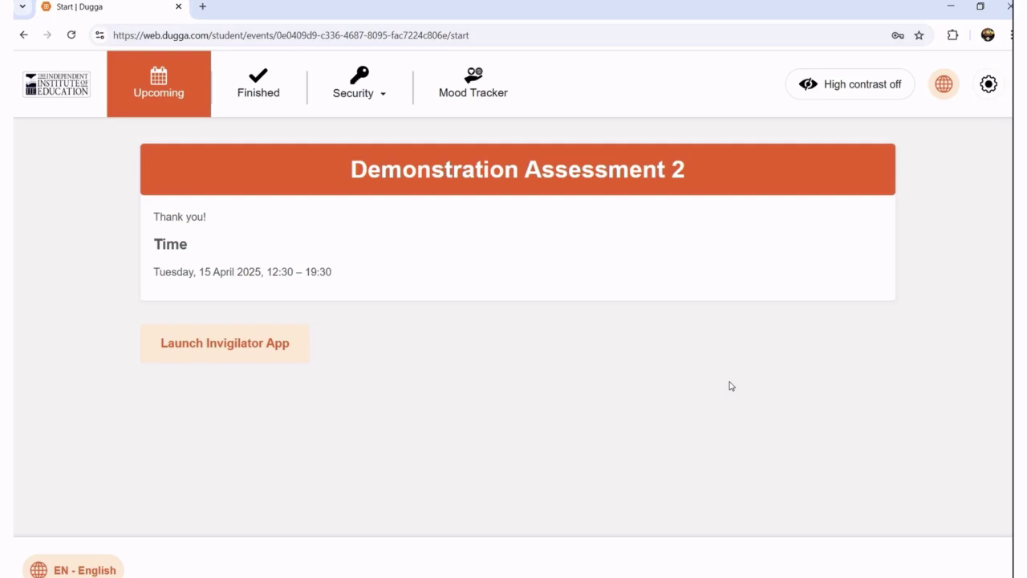
pyautogui.click(238, 347)
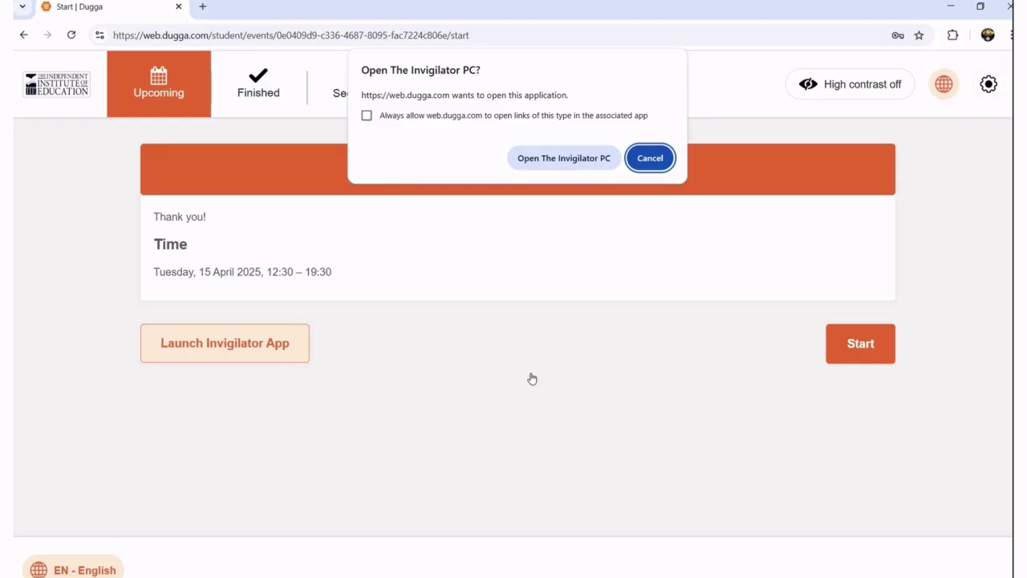
pyautogui.click(567, 166)
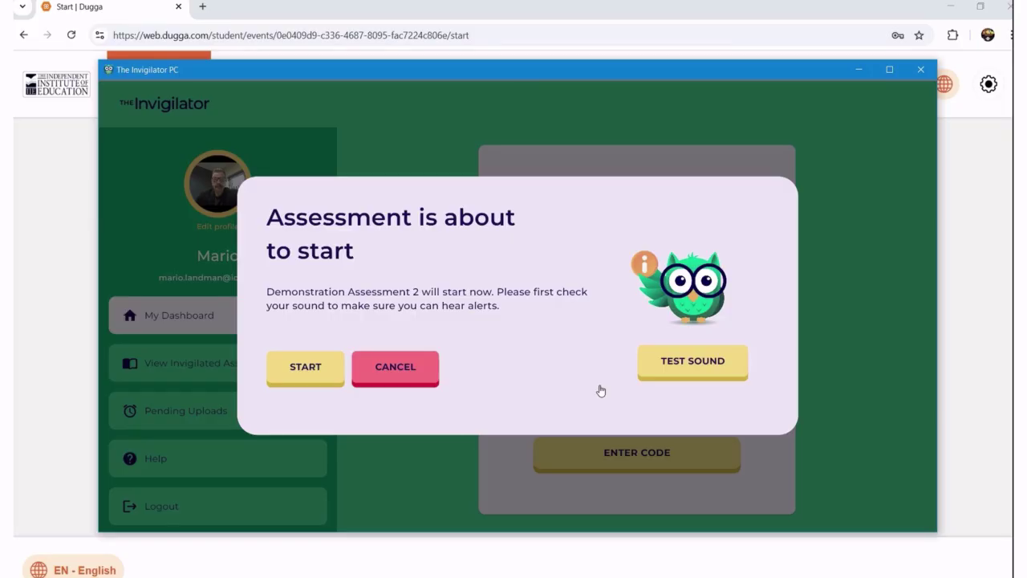
# Start the assessment in The Invigilator PC, pass the warning and webcam check, then minimize it
pyautogui.click(289, 377)
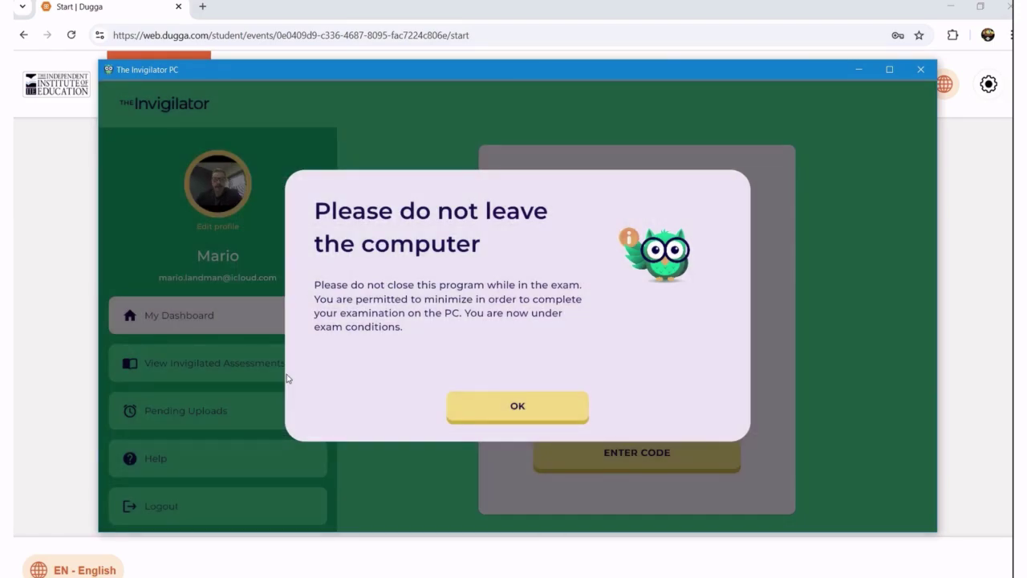
pyautogui.click(481, 409)
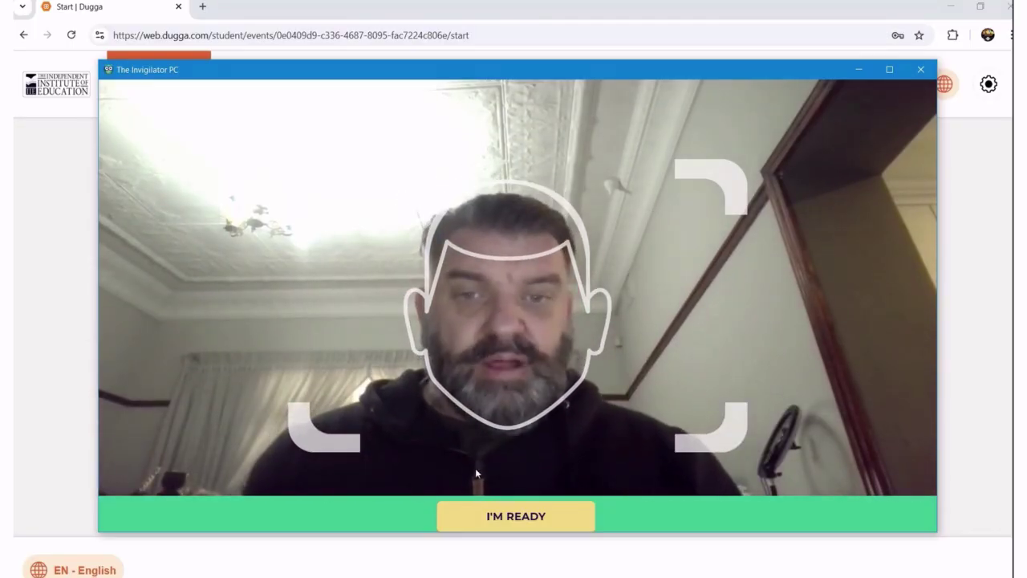
pyautogui.click(507, 516)
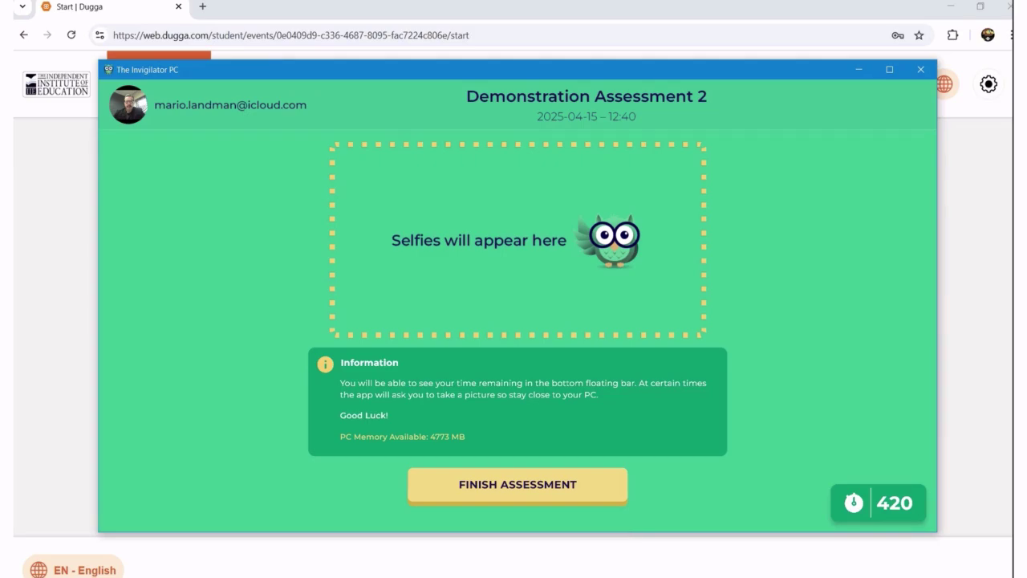
pyautogui.click(860, 70)
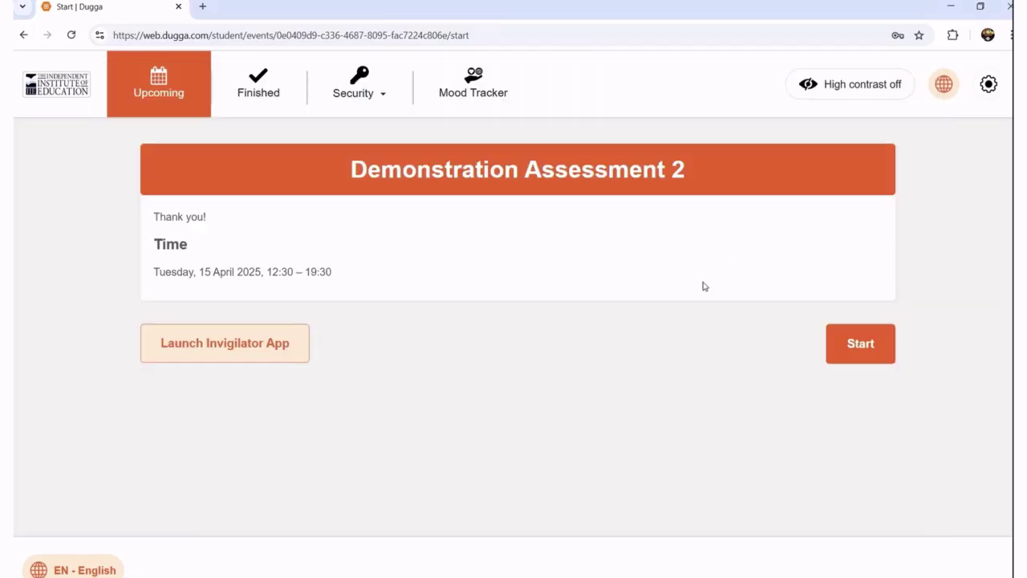
# Start the exam, answer Snake for the riddle and 10 for the sequence question
pyautogui.click(866, 357)
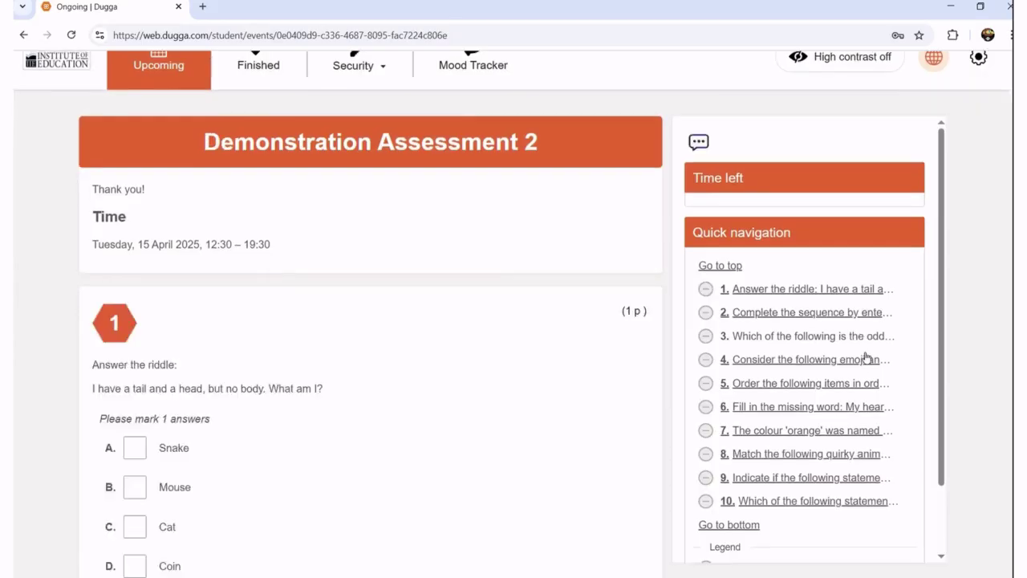
pyautogui.scroll(-3, 866, 357)
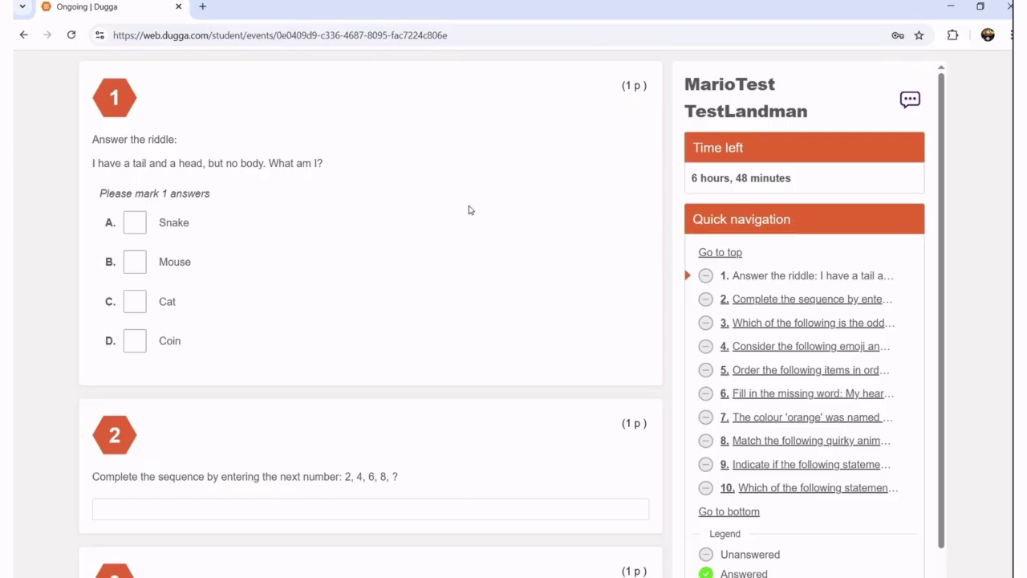
pyautogui.click(133, 227)
pyautogui.scroll(-2, 414, 334)
pyautogui.click(296, 304)
pyautogui.click(270, 306)
pyautogui.write('10')
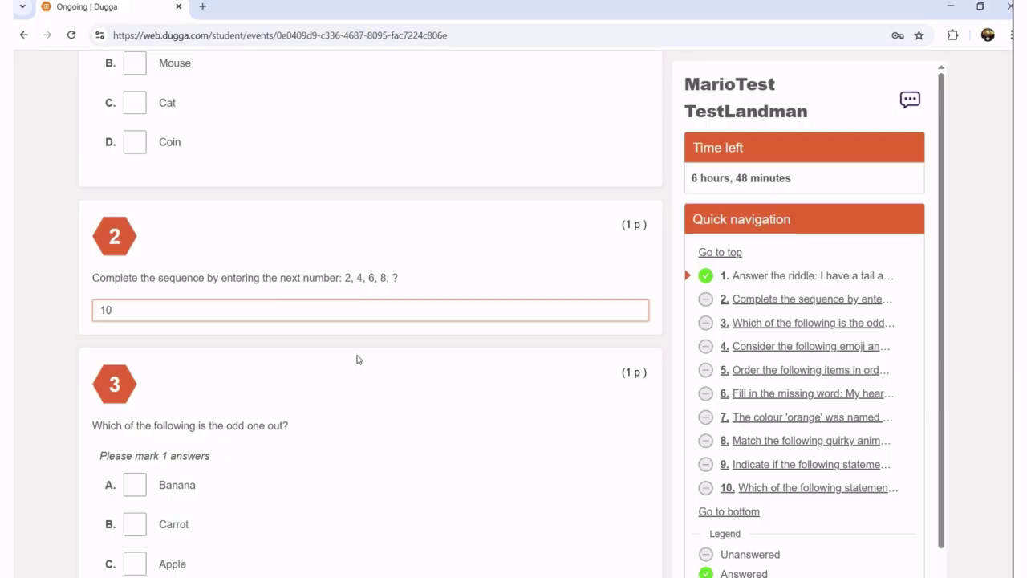
# Mark Tomato as the odd one out and set question 4 to True, False, True
pyautogui.scroll(-3, 359, 365)
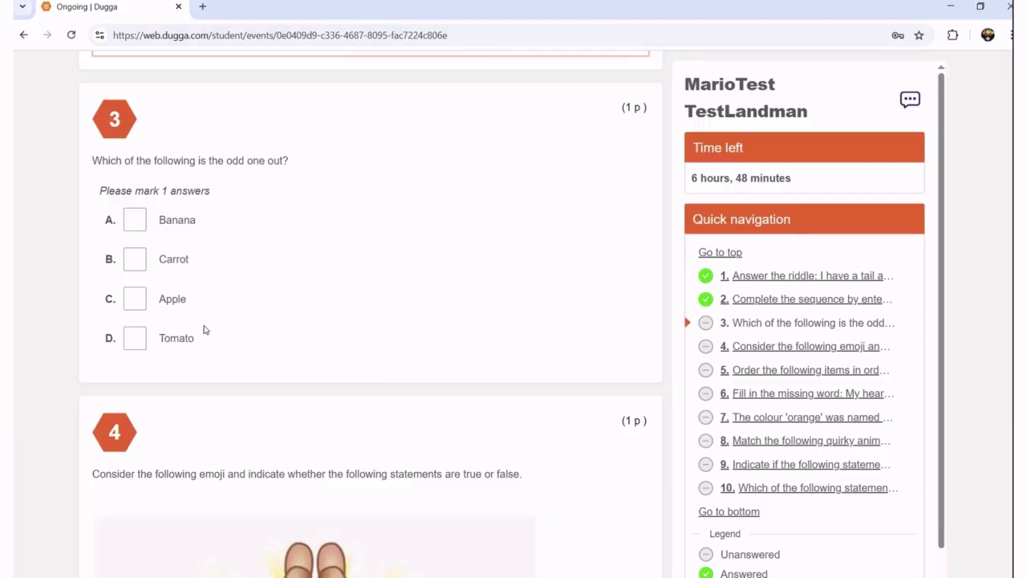
pyautogui.click(135, 344)
pyautogui.scroll(-4, 438, 361)
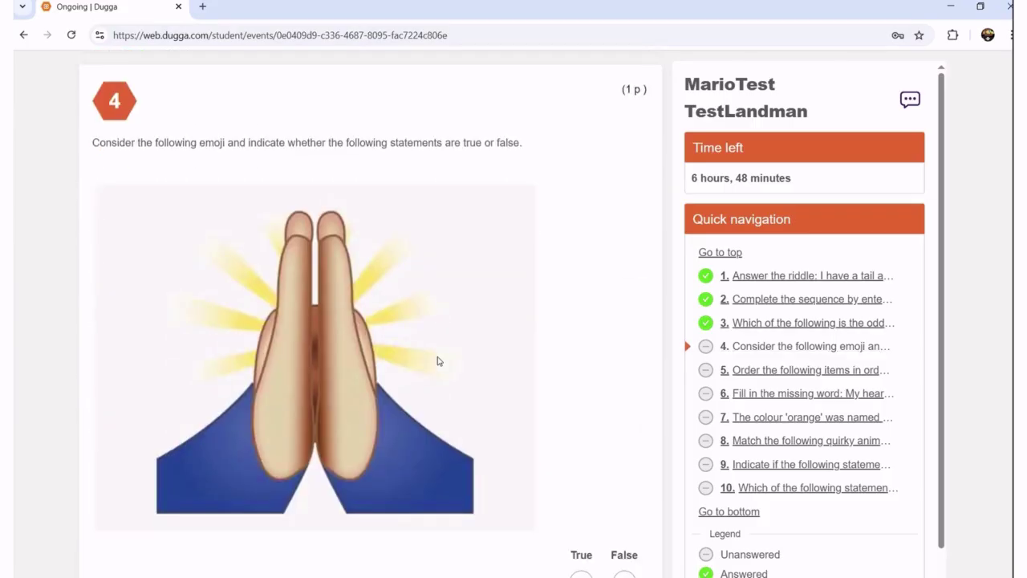
pyautogui.scroll(-3, 439, 361)
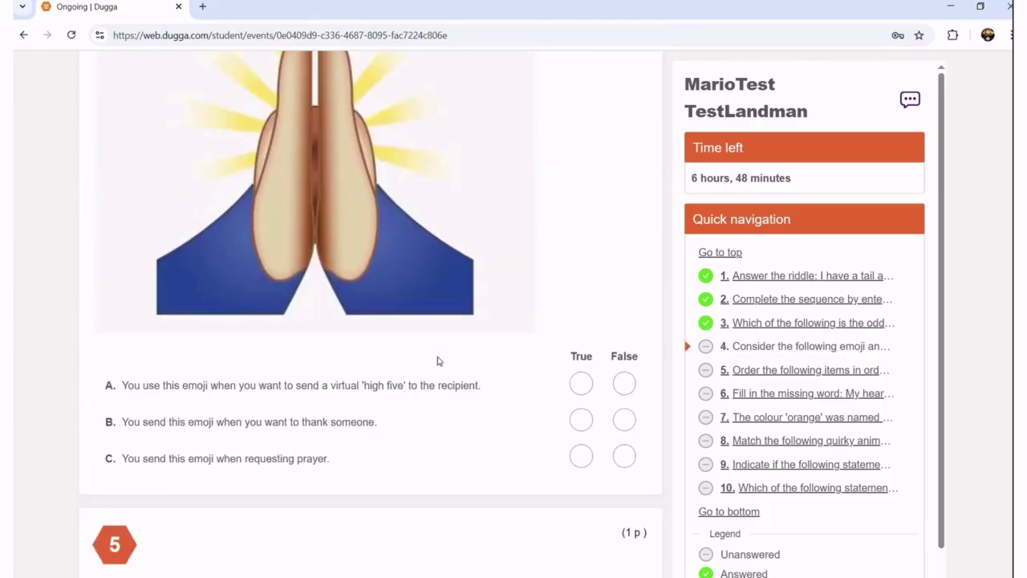
pyautogui.click(580, 385)
pyautogui.click(624, 420)
pyautogui.click(581, 456)
# Order question 5 as Tyrannosaurus Rex, Toyota Corrolla, Chicken feather, Cement brick
pyautogui.scroll(-3, 465, 308)
pyautogui.scroll(-2, 465, 309)
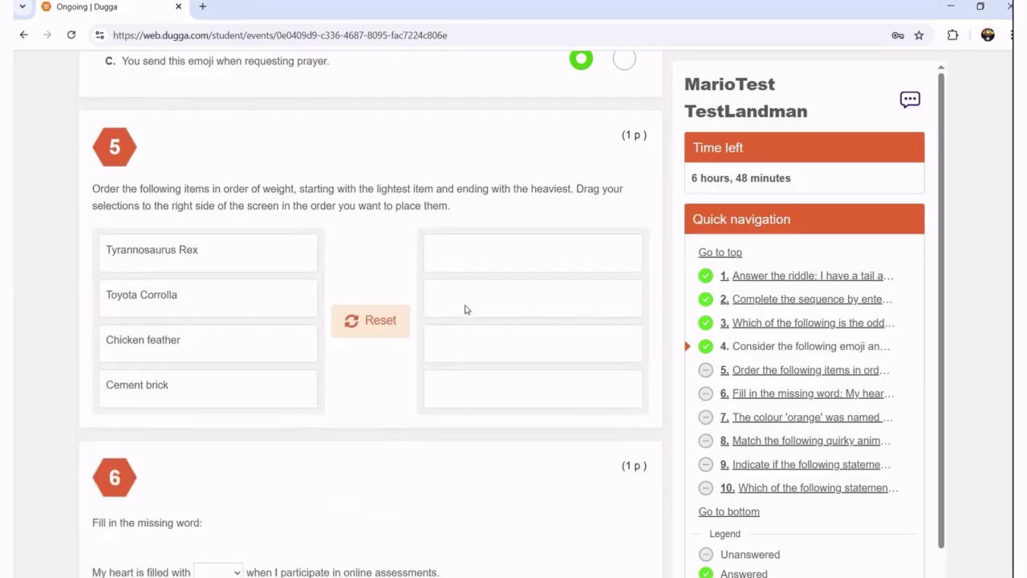
pyautogui.moveTo(222, 254); pyautogui.dragTo(431, 288)
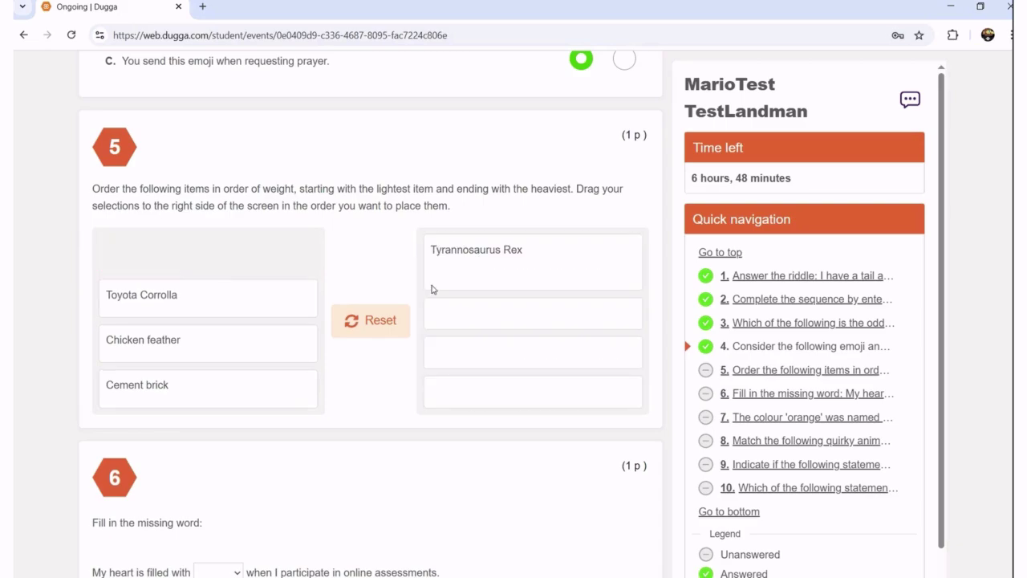
pyautogui.moveTo(259, 297); pyautogui.dragTo(472, 321)
pyautogui.moveTo(281, 353); pyautogui.dragTo(523, 366)
pyautogui.moveTo(276, 394); pyautogui.dragTo(497, 402)
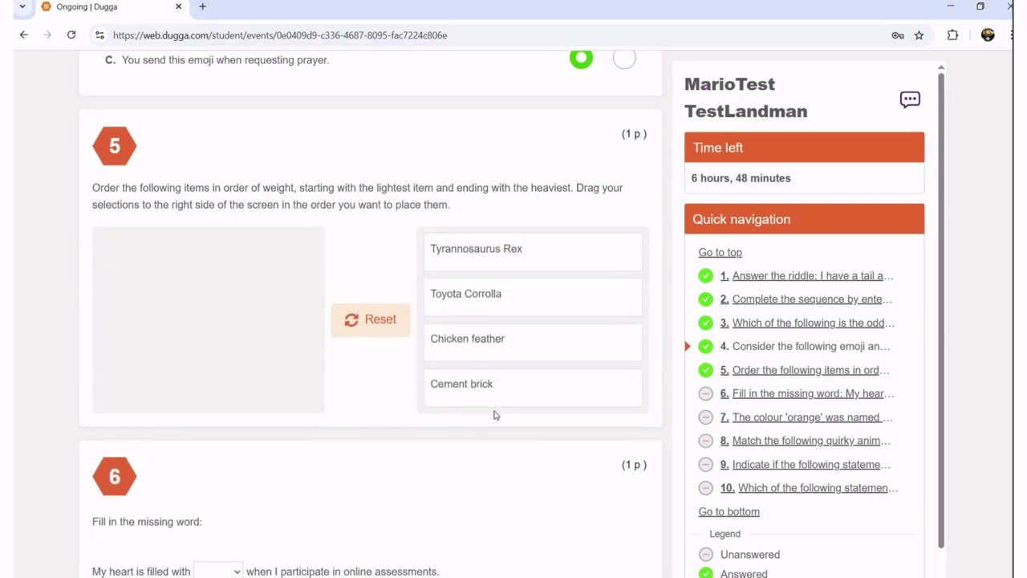
pyautogui.scroll(-4, 494, 415)
pyautogui.click(235, 245)
# Answer question 6 with 'fear' and question 7 with 'Orange'
pyautogui.click(228, 294)
pyautogui.scroll(-2, 382, 326)
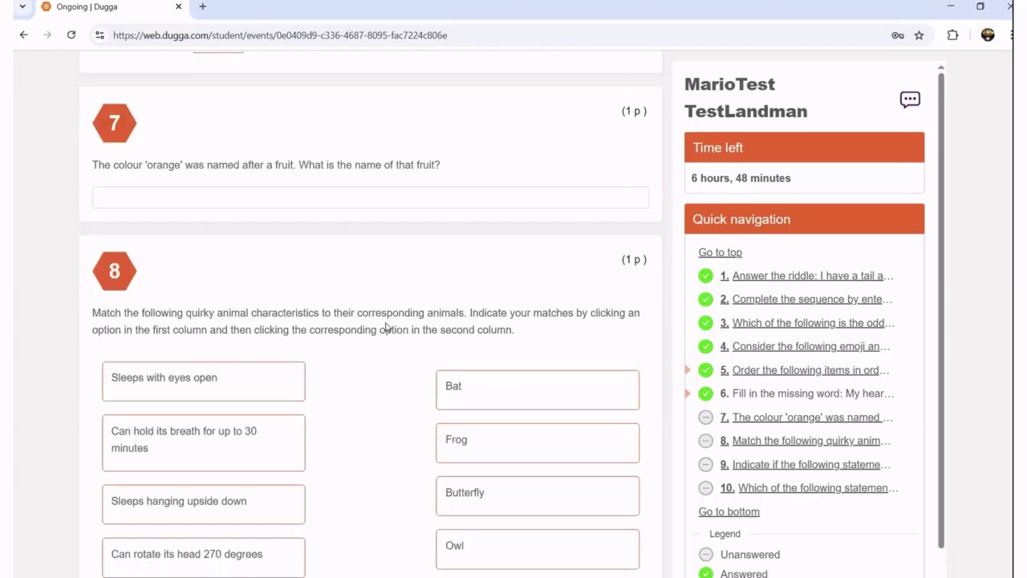
pyautogui.click(196, 196)
pyautogui.write('Orange')
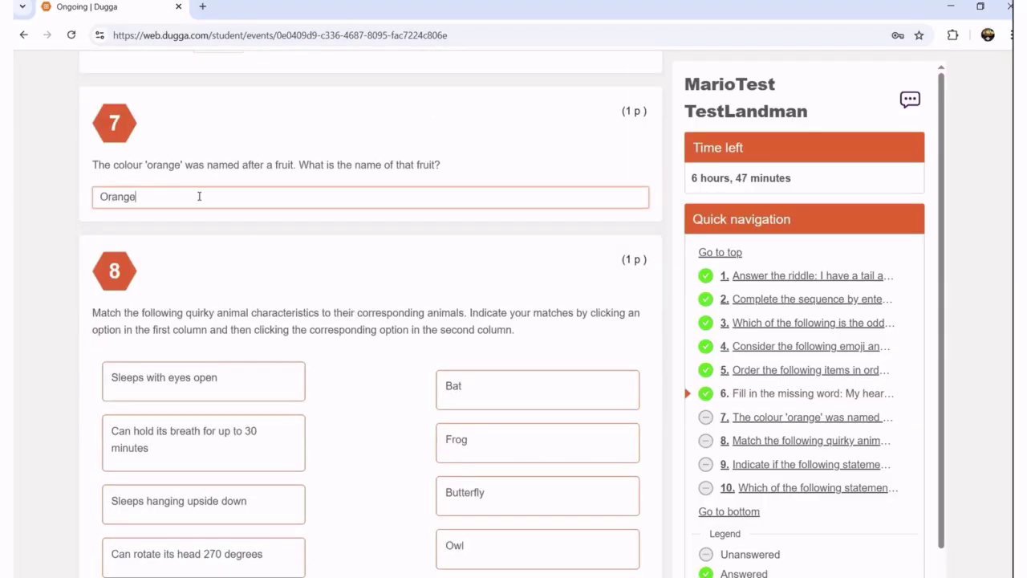
# Match the traits in question 8 to Bat, Frog, Butterfly, Owl and Turtle
pyautogui.scroll(-3, 282, 232)
pyautogui.click(261, 258)
pyautogui.click(436, 186)
pyautogui.click(271, 183)
pyautogui.click(433, 248)
pyautogui.click(282, 303)
pyautogui.click(506, 298)
pyautogui.click(294, 360)
pyautogui.click(481, 359)
pyautogui.click(278, 410)
pyautogui.click(461, 404)
# Mark question 9 statement A false and statement B true
pyautogui.scroll(-3, 461, 406)
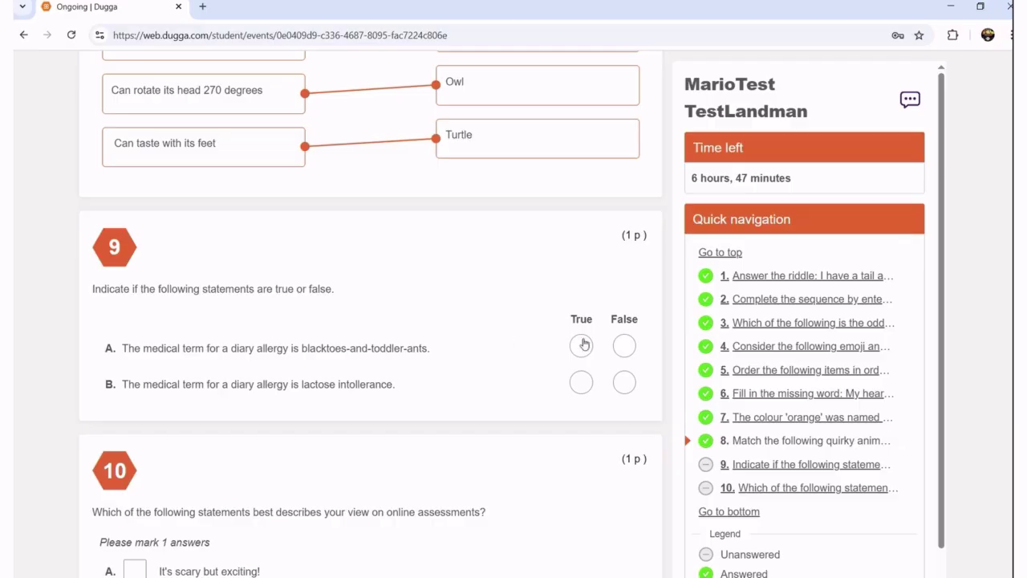
pyautogui.click(624, 348)
pyautogui.click(581, 383)
pyautogui.scroll(-3, 454, 335)
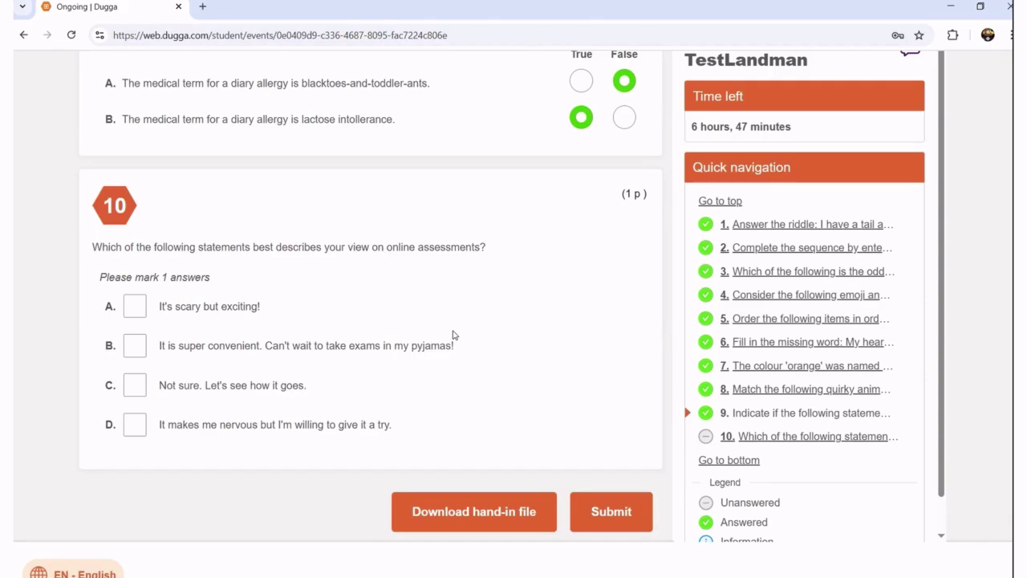
# Choose 'It's scary but exciting!' for question 10, then review questions 2 and 4
pyautogui.click(143, 316)
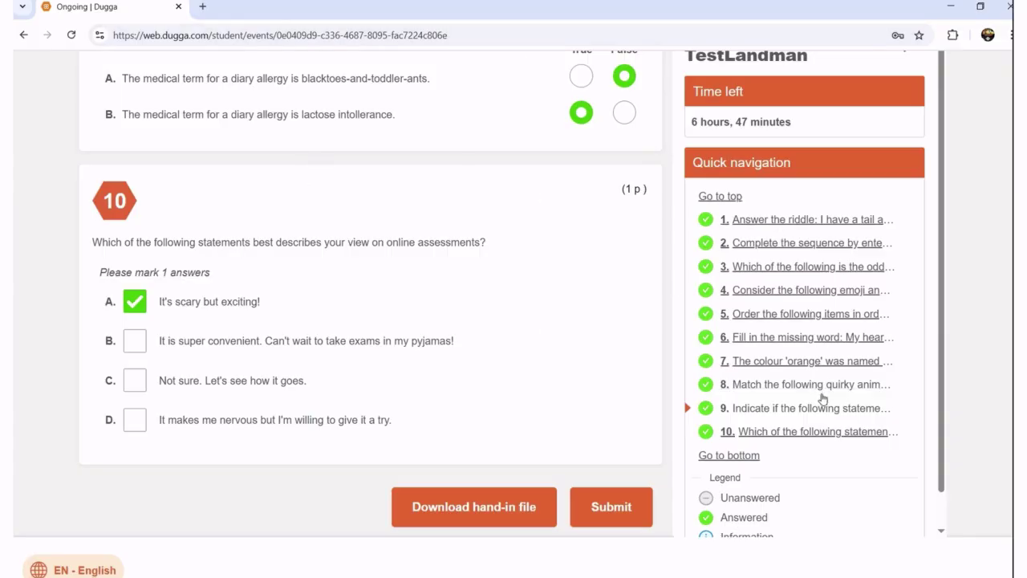
pyautogui.click(815, 243)
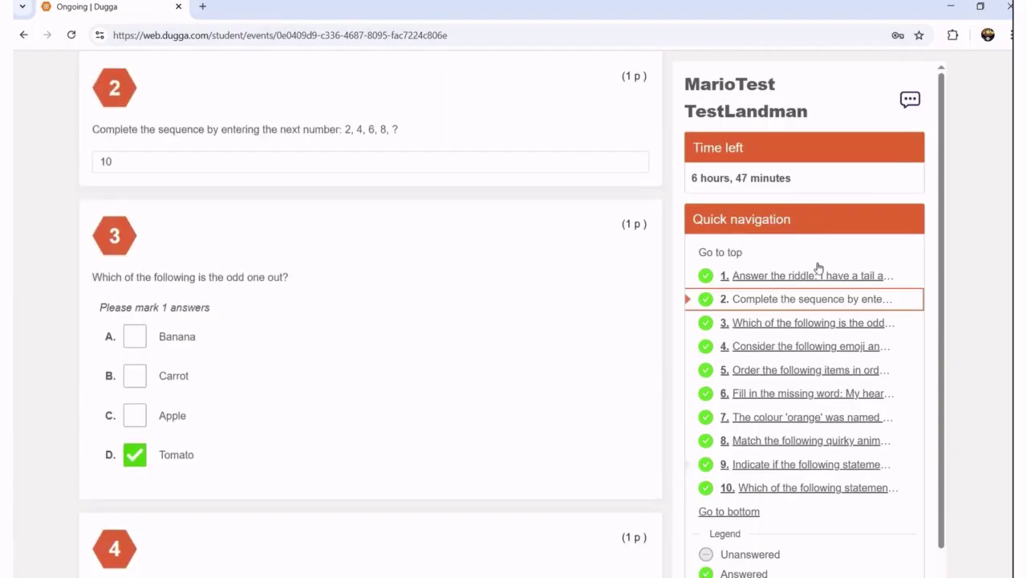
pyautogui.click(807, 351)
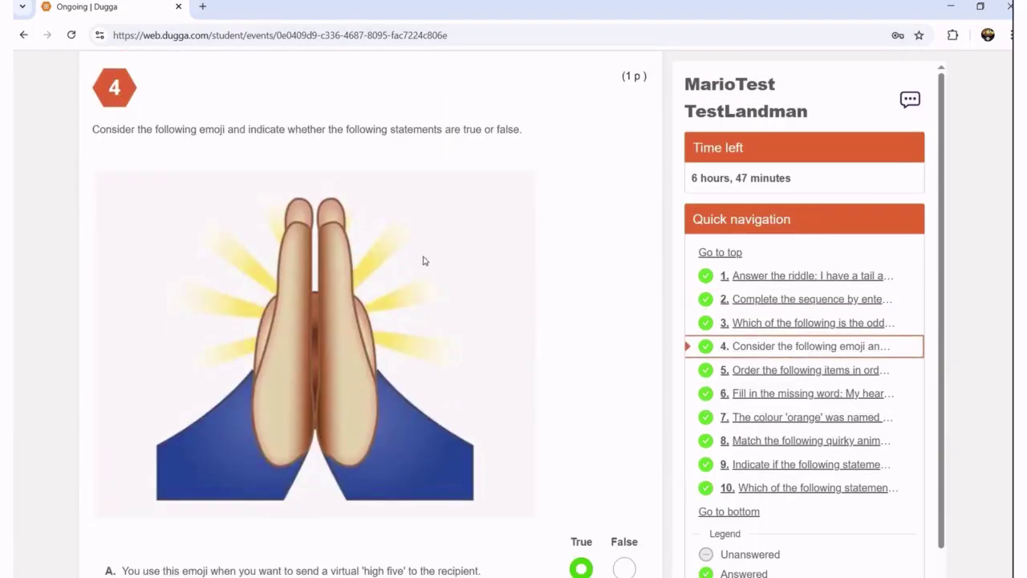
pyautogui.scroll(-8, 423, 258)
pyautogui.scroll(-15, 425, 260)
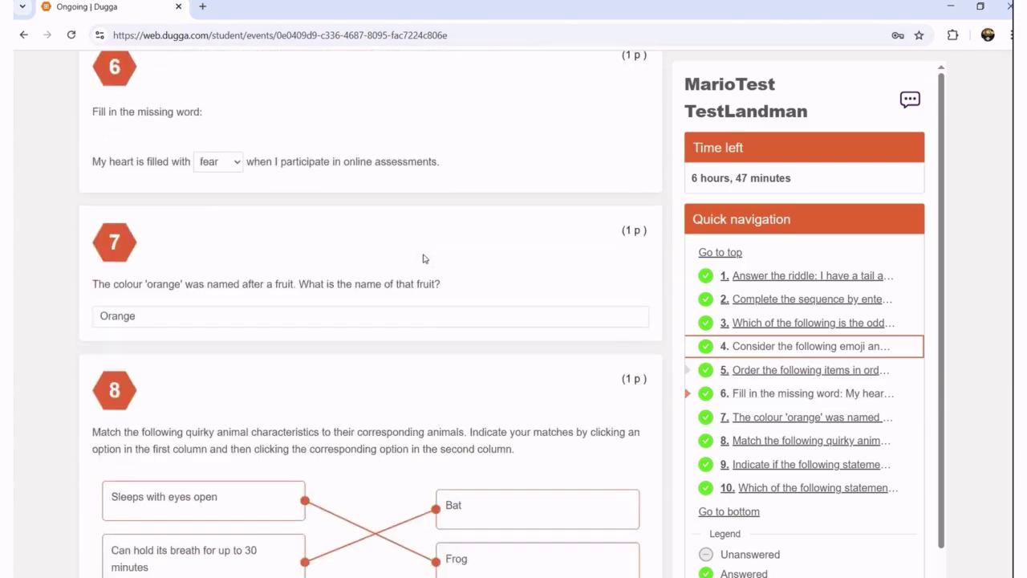
pyautogui.scroll(-3, 430, 262)
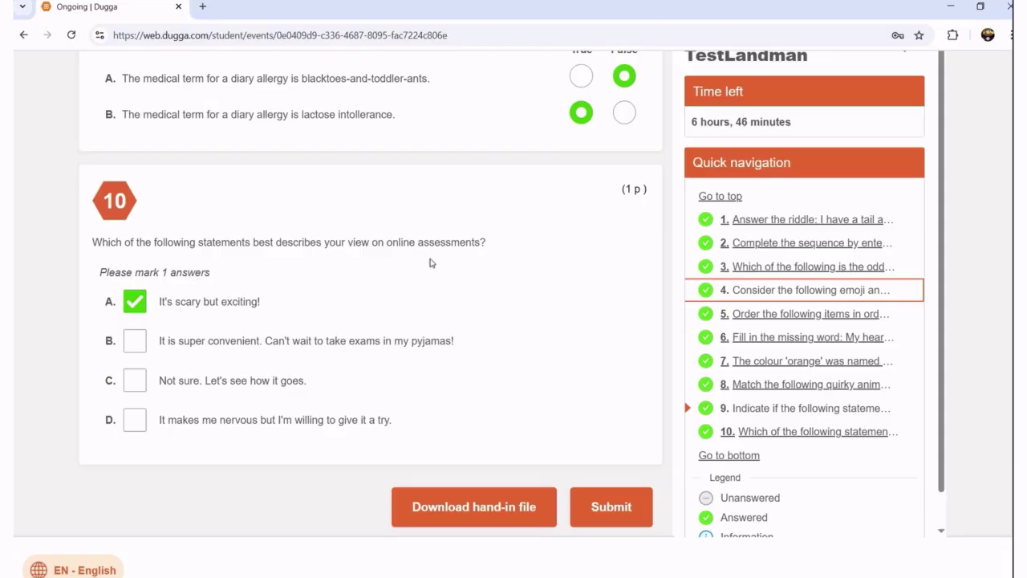
# Submit and confirm the exam in Dugga, letting the browser reopen The Invigilator PC
pyautogui.click(619, 509)
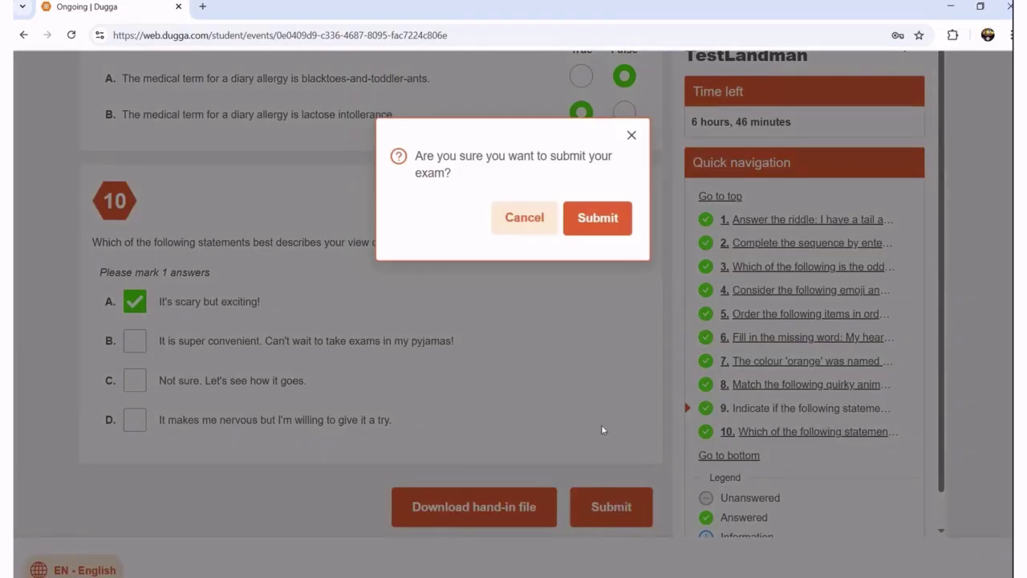
pyautogui.click(599, 220)
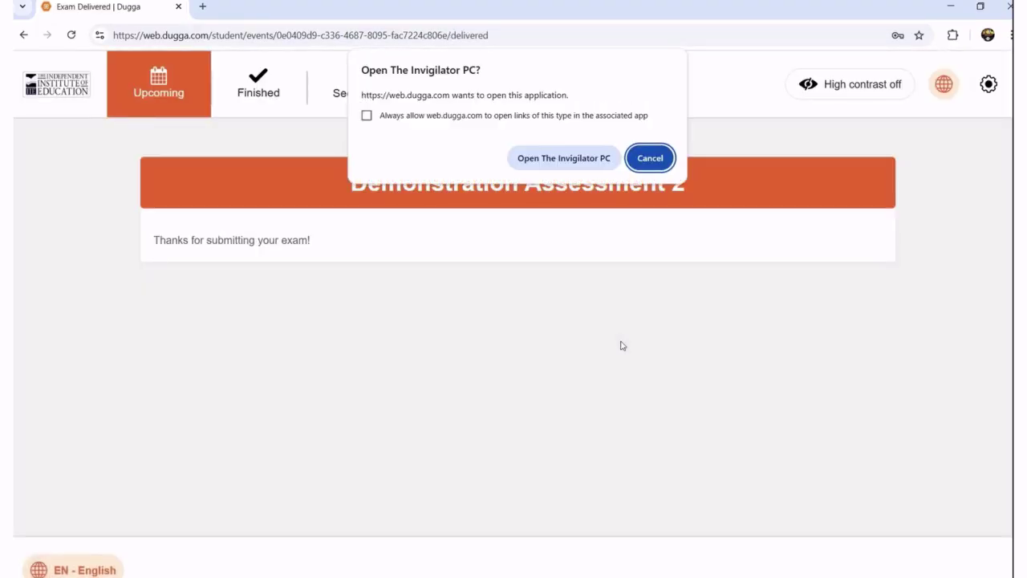
pyautogui.click(584, 160)
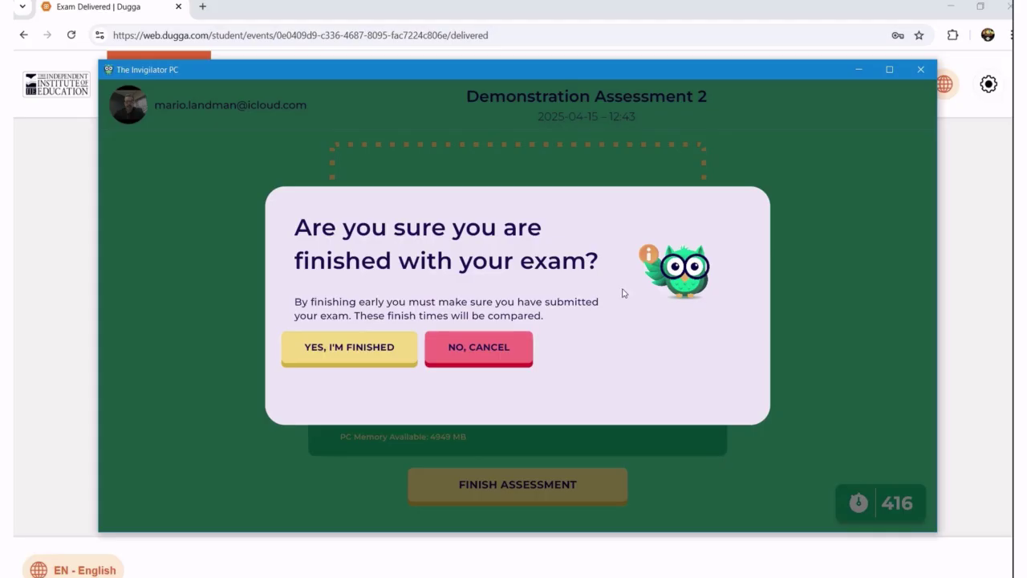
# Confirm in The Invigilator PC that the exam is finished
pyautogui.click(328, 355)
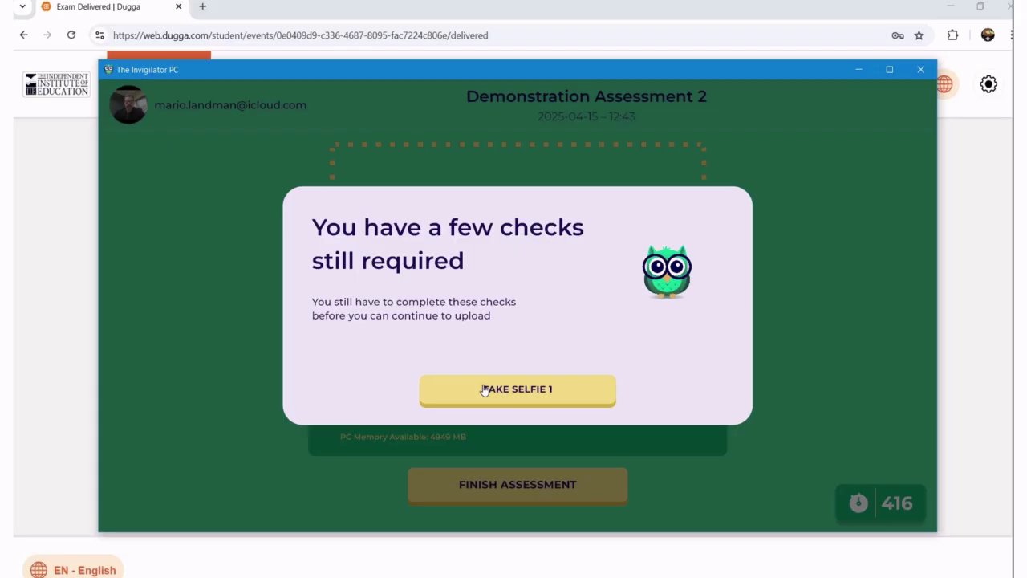
# Capture all four required webcam selfies one after another
pyautogui.click(522, 386)
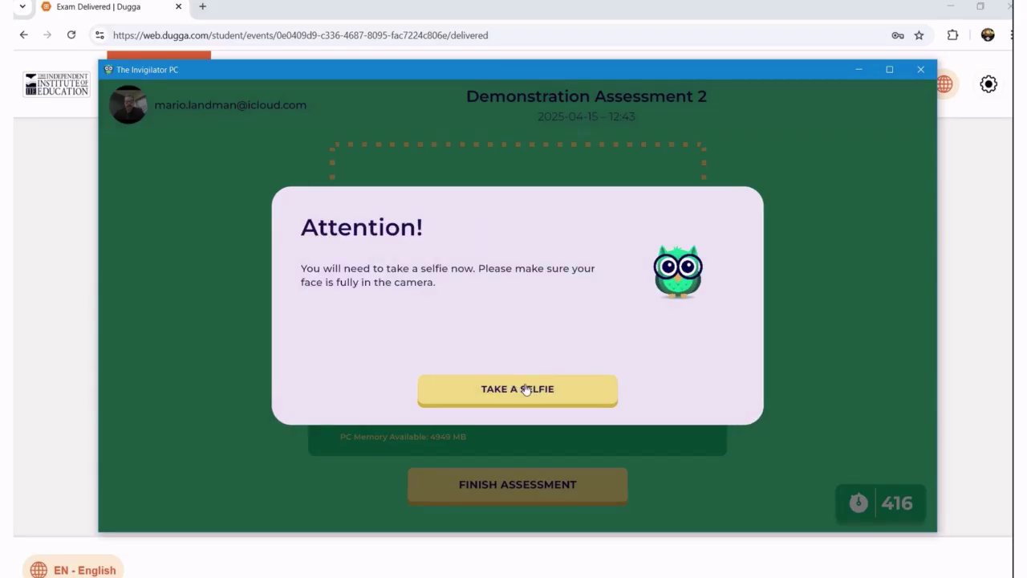
pyautogui.click(526, 388)
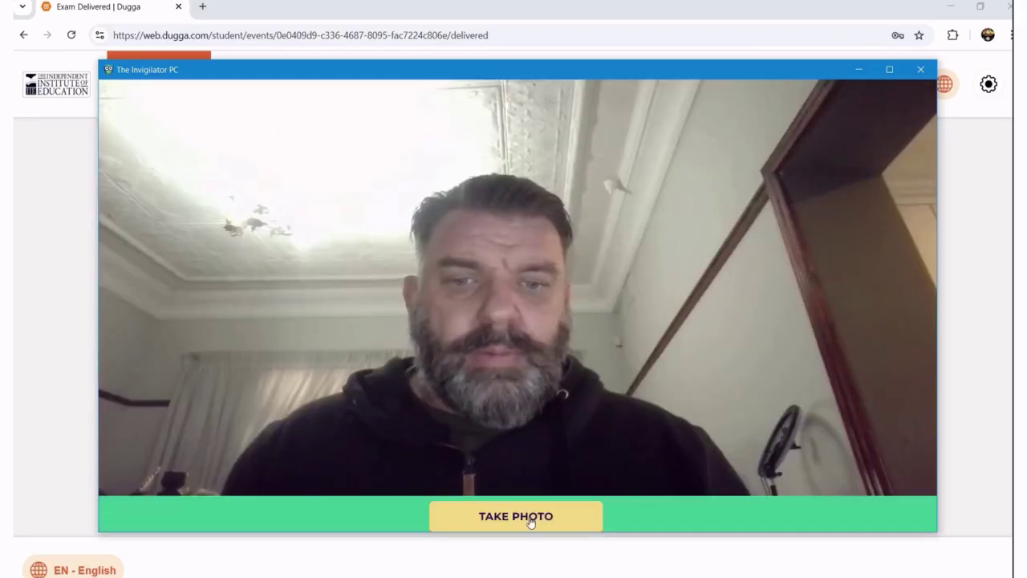
pyautogui.click(530, 520)
pyautogui.click(521, 393)
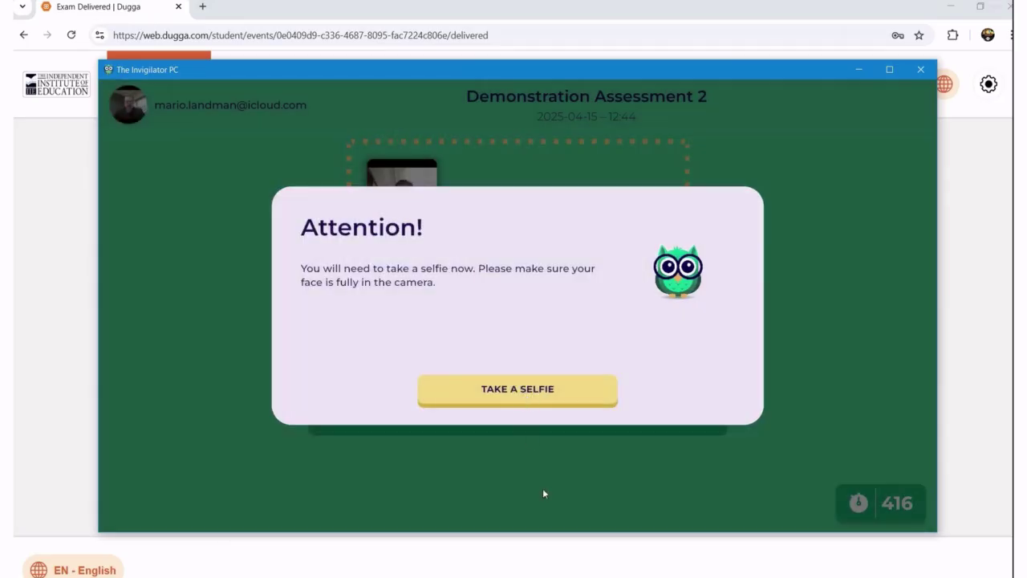
pyautogui.click(522, 391)
pyautogui.click(533, 513)
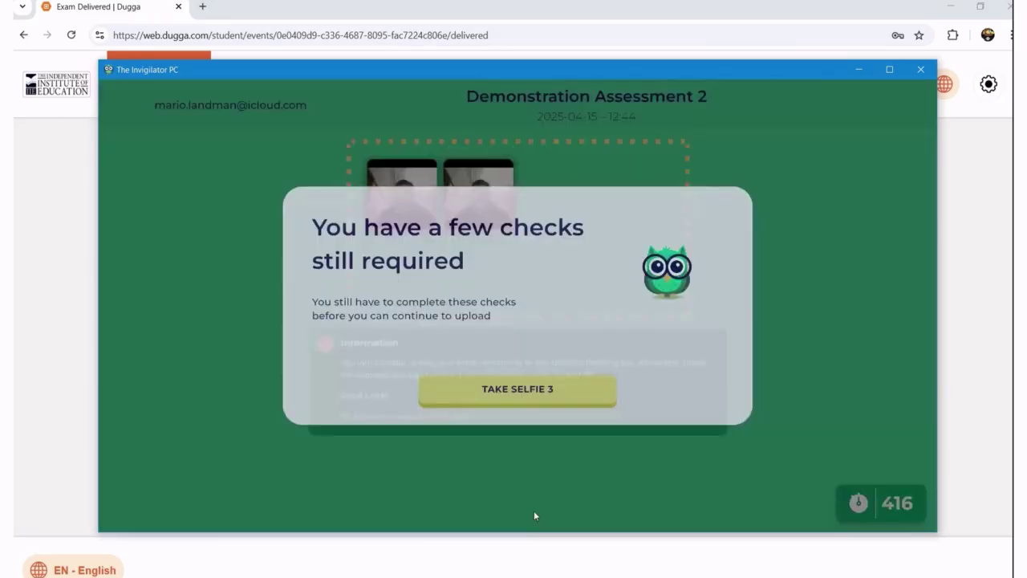
pyautogui.click(537, 390)
pyautogui.click(538, 394)
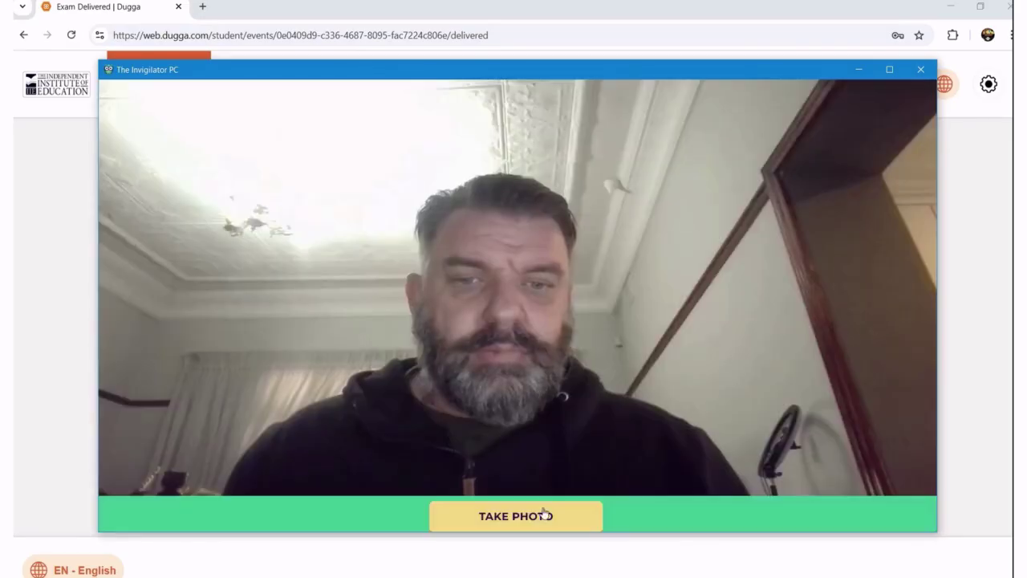
pyautogui.click(533, 516)
pyautogui.click(536, 393)
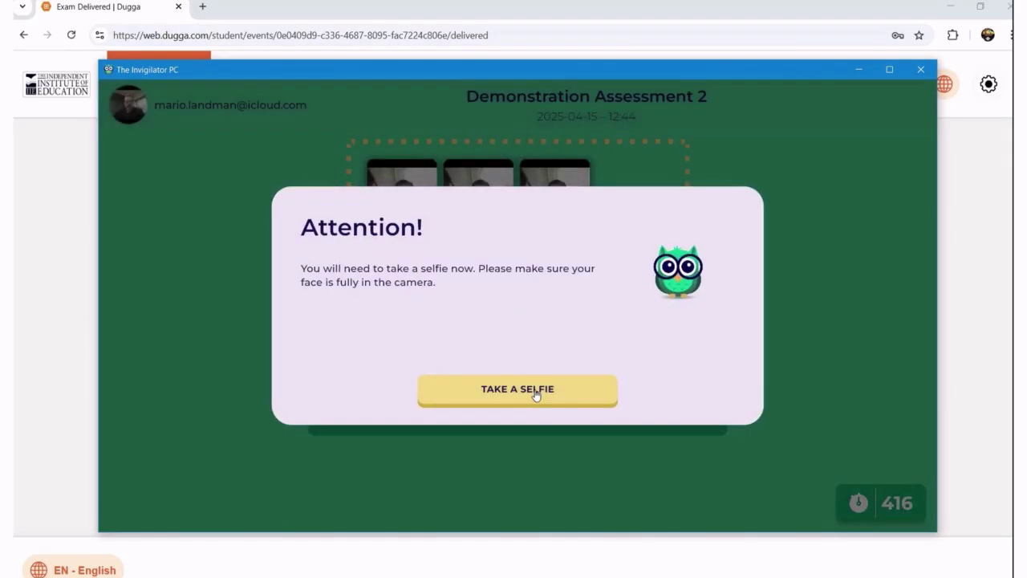
pyautogui.click(536, 390)
pyautogui.click(546, 519)
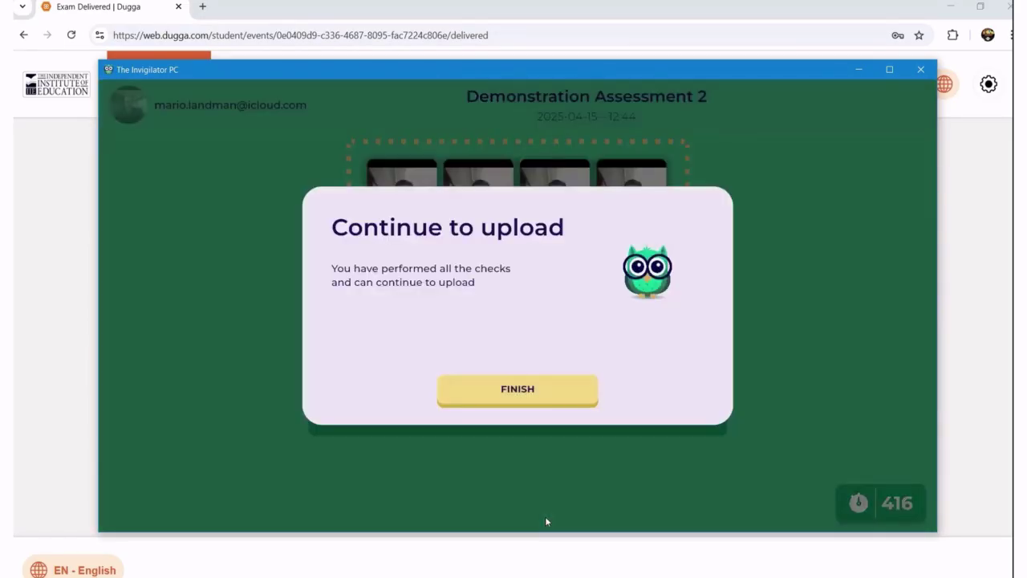
# Upload the assessment files, go back to the dashboard, and close The Invigilator PC
pyautogui.click(523, 390)
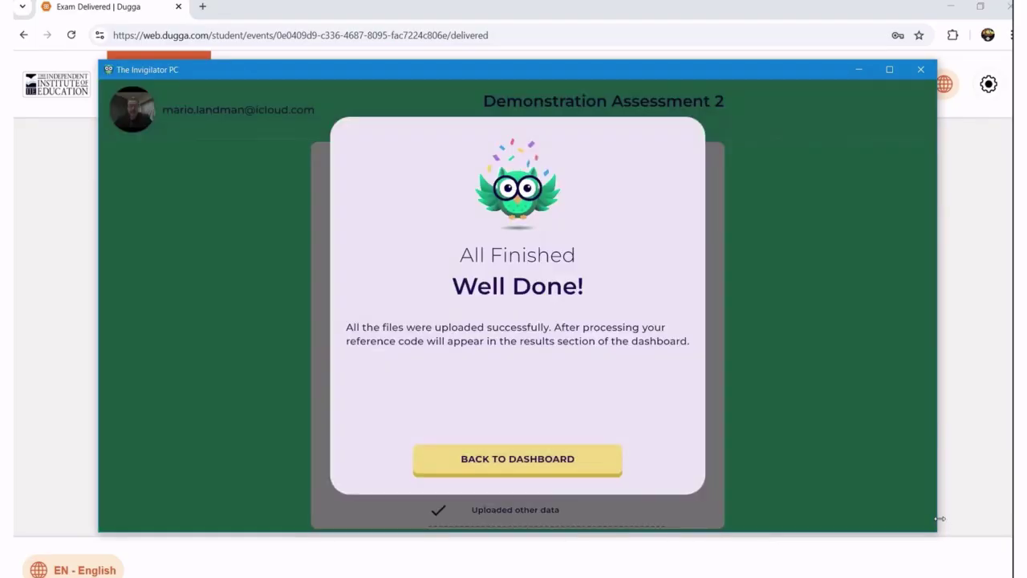
pyautogui.click(536, 466)
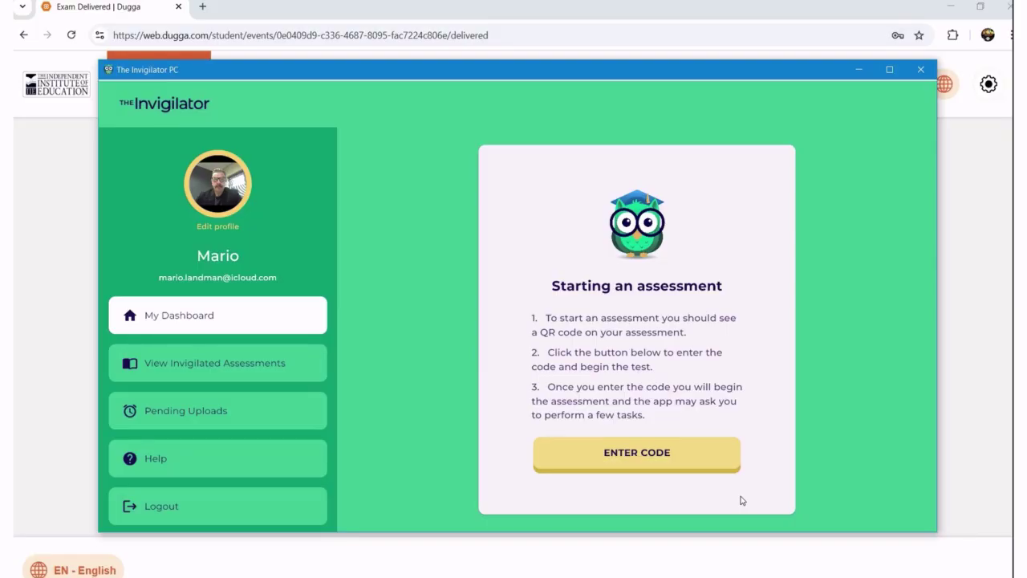
pyautogui.click(923, 72)
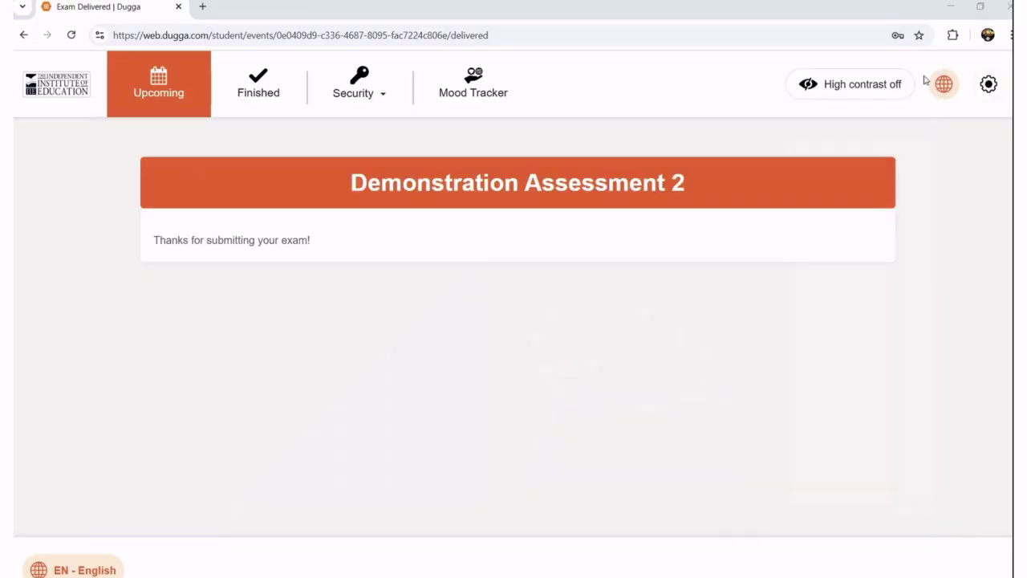